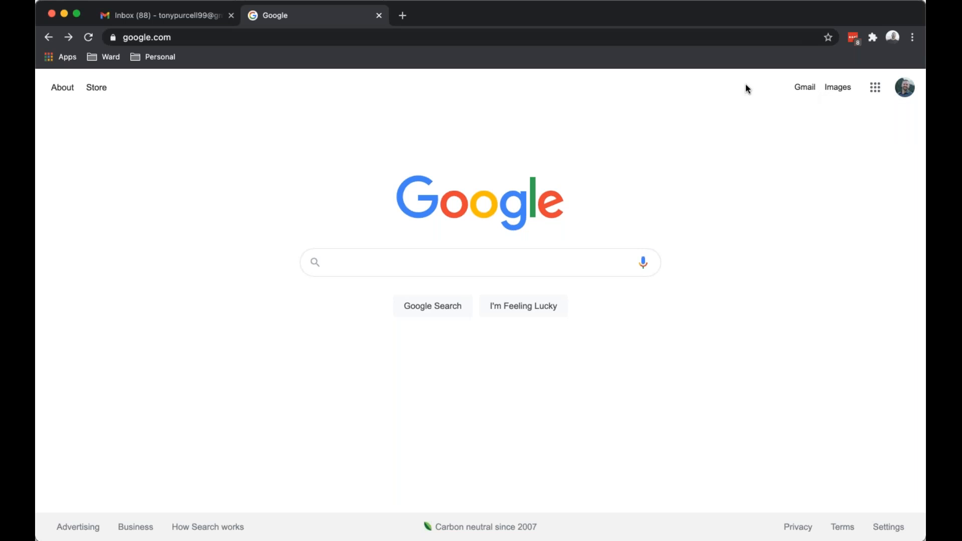
# Switch Chrome from the Google search page to the Gmail inbox tab.
pyautogui.click(166, 22)
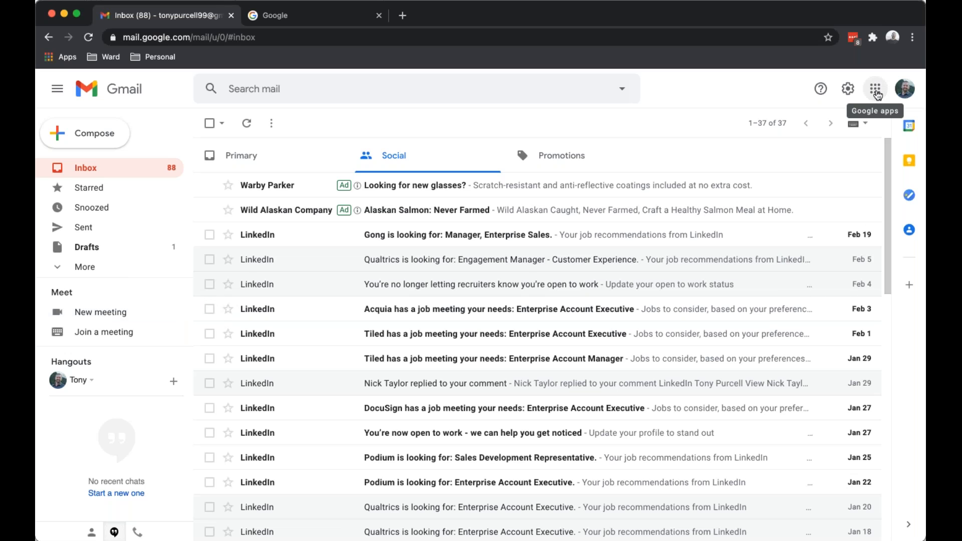
# Open Google Meet in the Google search tab from the Google apps launcher.
pyautogui.click(876, 91)
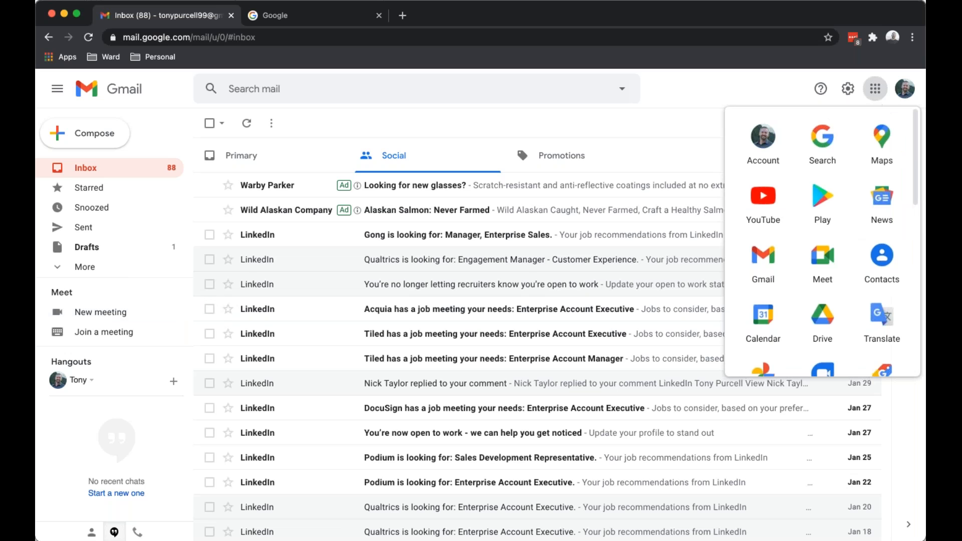
pyautogui.click(311, 23)
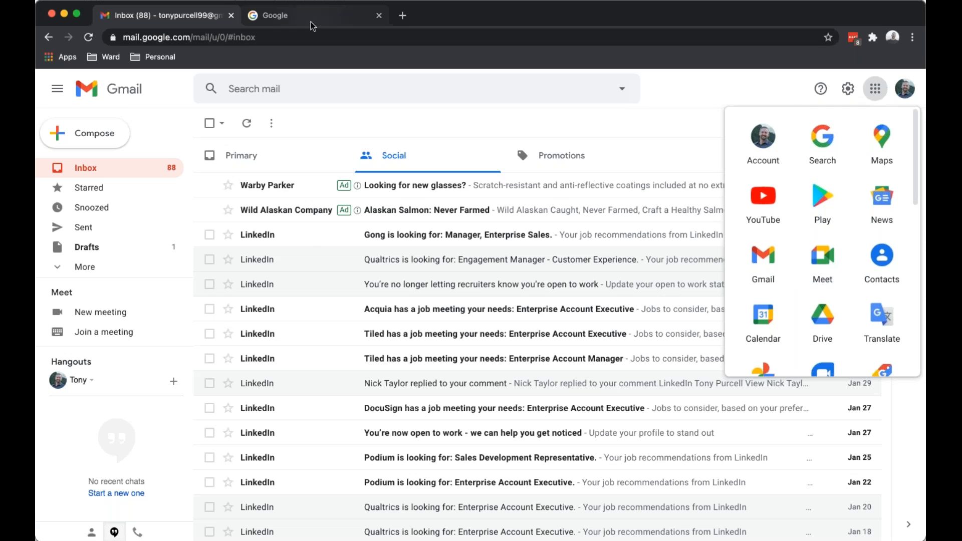
pyautogui.click(880, 90)
pyautogui.click(817, 270)
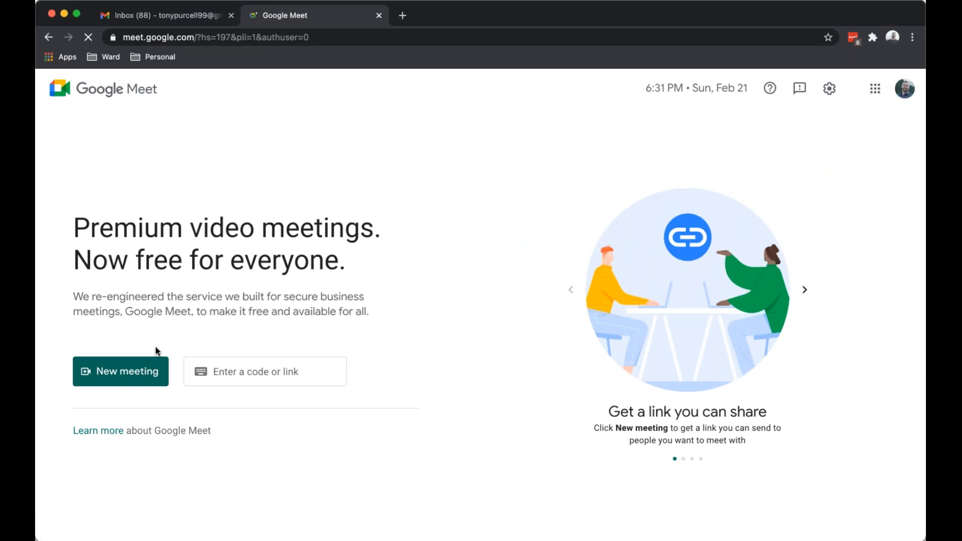
# Generate two 'Create a meeting for later' Meet links, closing each link dialog.
pyautogui.click(124, 372)
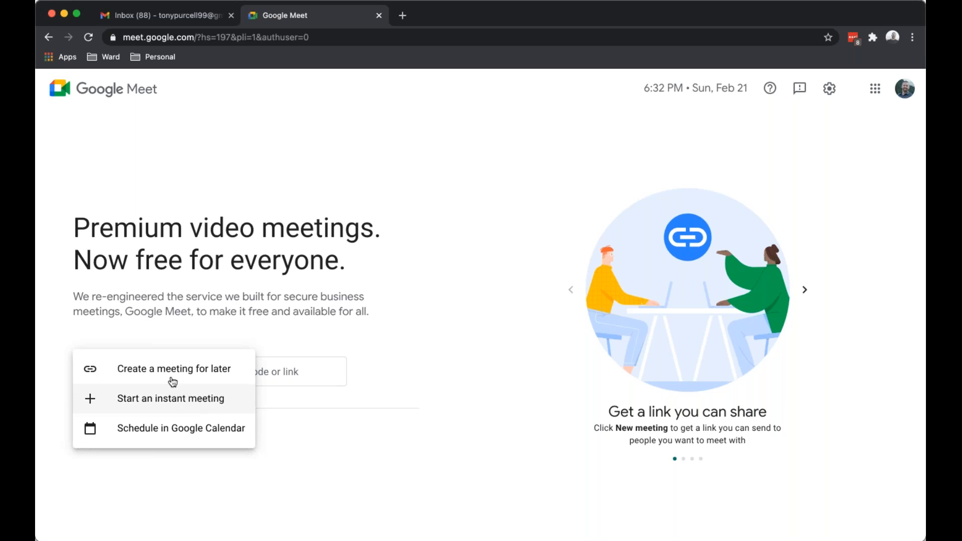
pyautogui.click(167, 372)
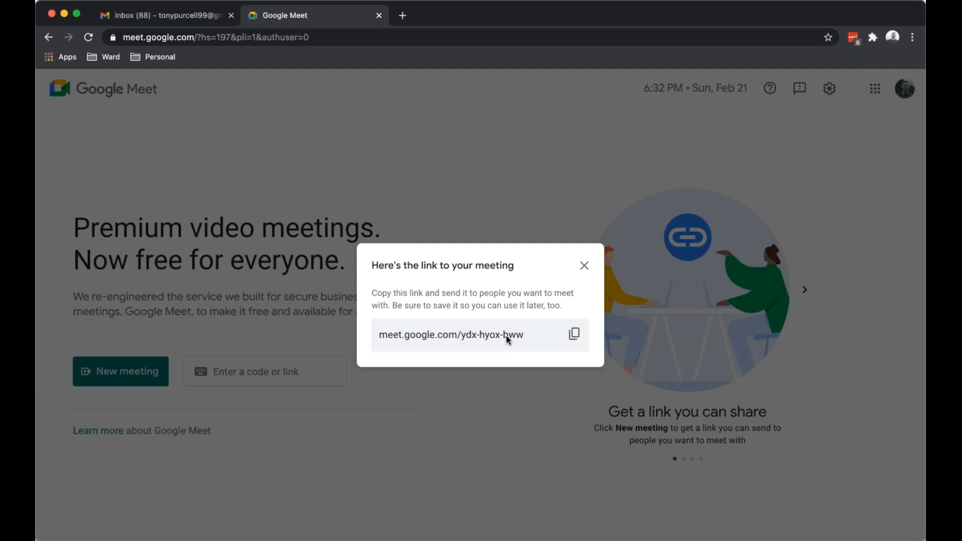
pyautogui.click(585, 266)
pyautogui.click(135, 370)
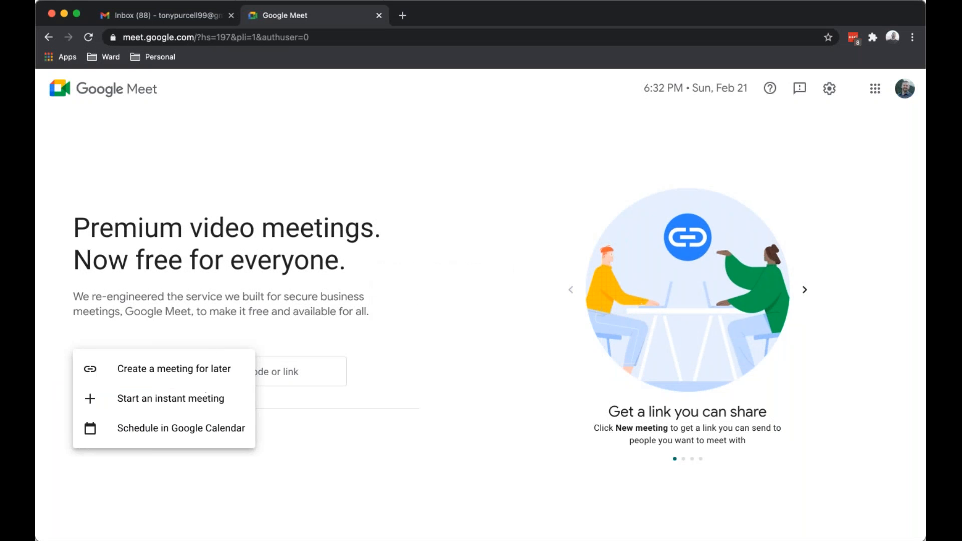
pyautogui.click(171, 369)
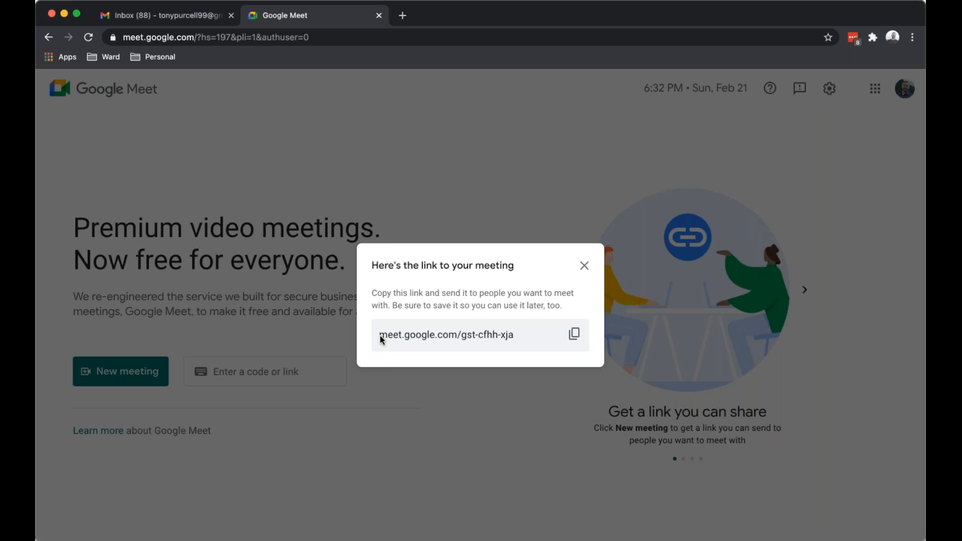
pyautogui.click(585, 266)
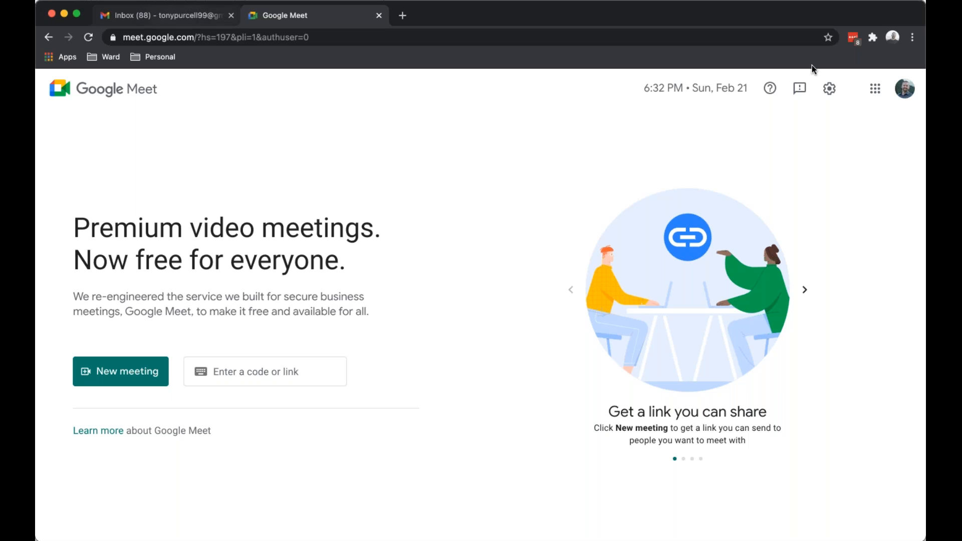
pyautogui.click(877, 92)
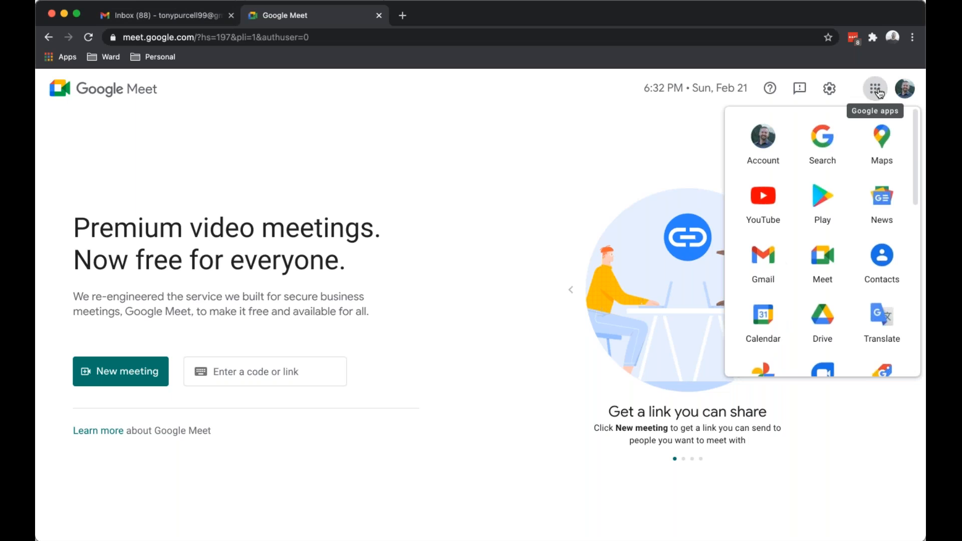
# Open Google Calendar and start a 'Sunday Class' event at 11:30am on Feb 21, 2021.
pyautogui.click(764, 318)
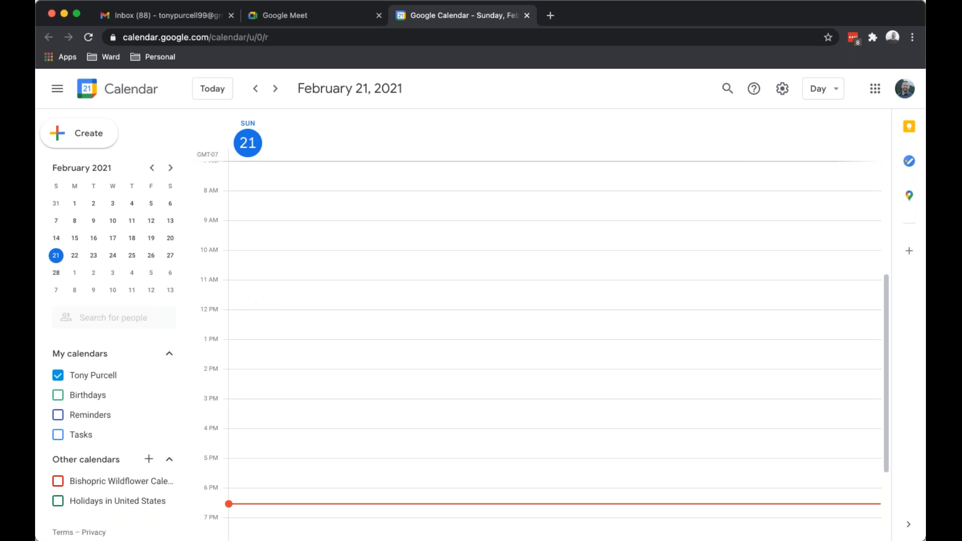
pyautogui.click(257, 304)
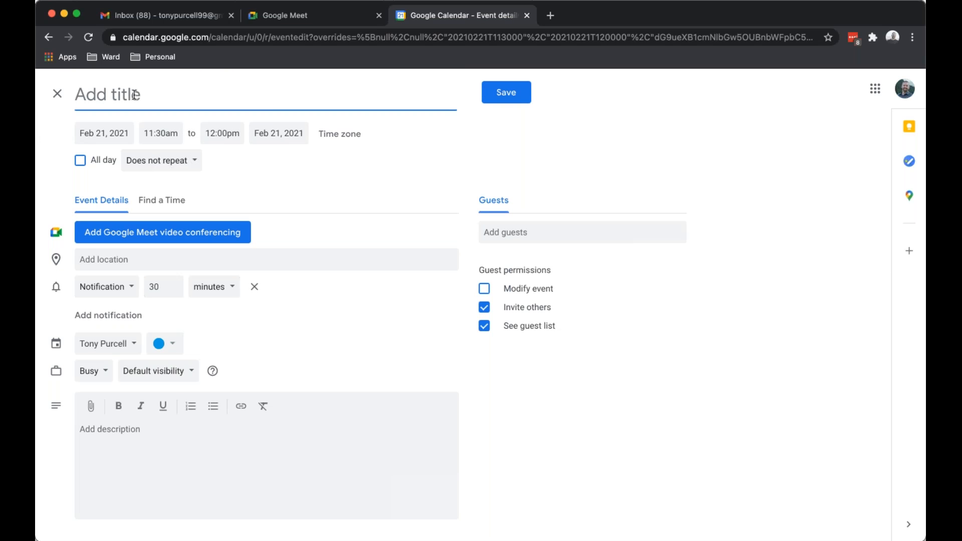
pyautogui.write('Sunday Class')
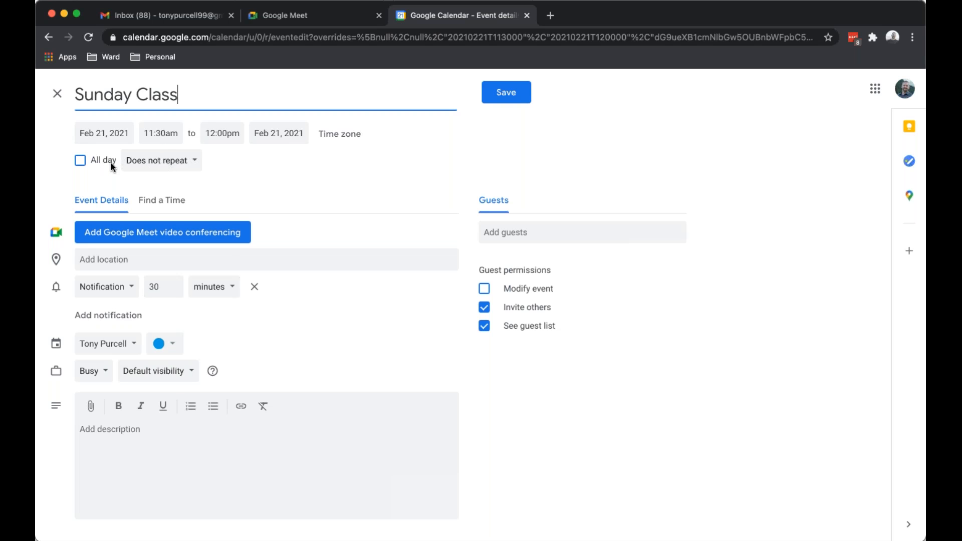
# Make Sunday Class repeat monthly on the third Sunday and add Google Meet conferencing.
pyautogui.click(196, 164)
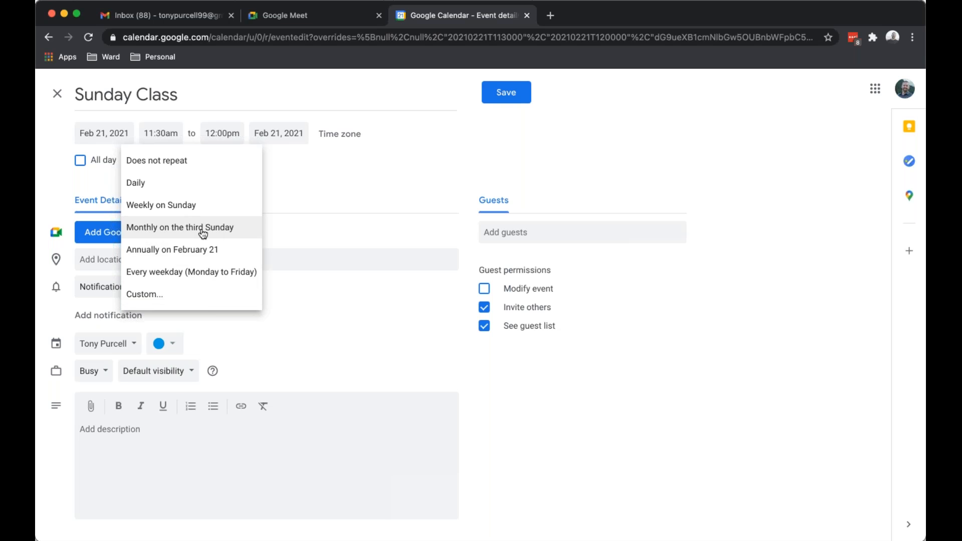
pyautogui.click(234, 231)
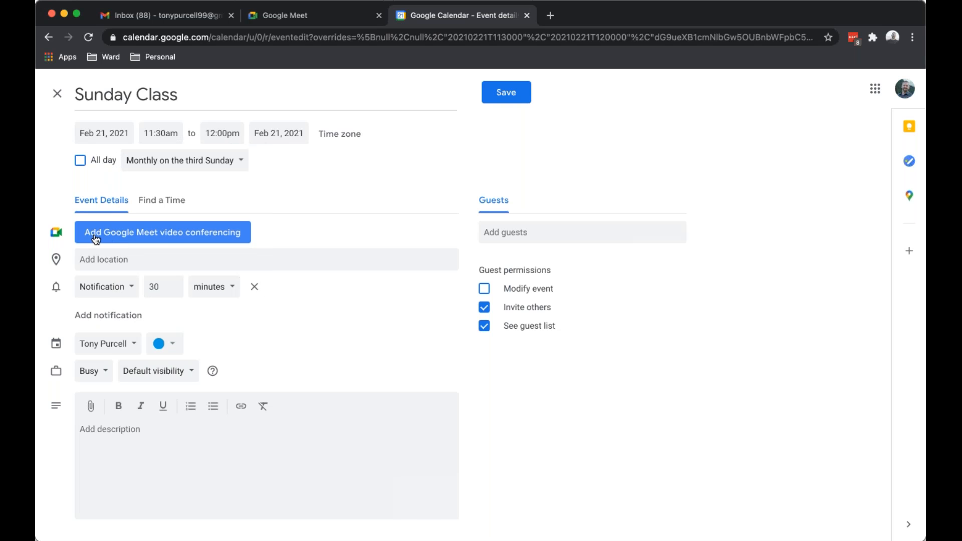
pyautogui.click(194, 238)
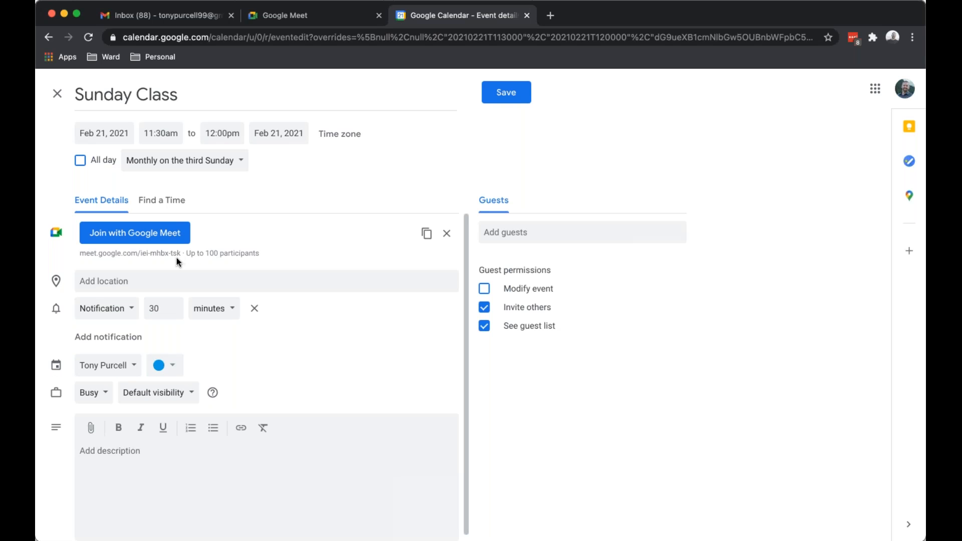
pyautogui.moveTo(181, 255); pyautogui.dragTo(80, 255)
pyautogui.press('super+c')
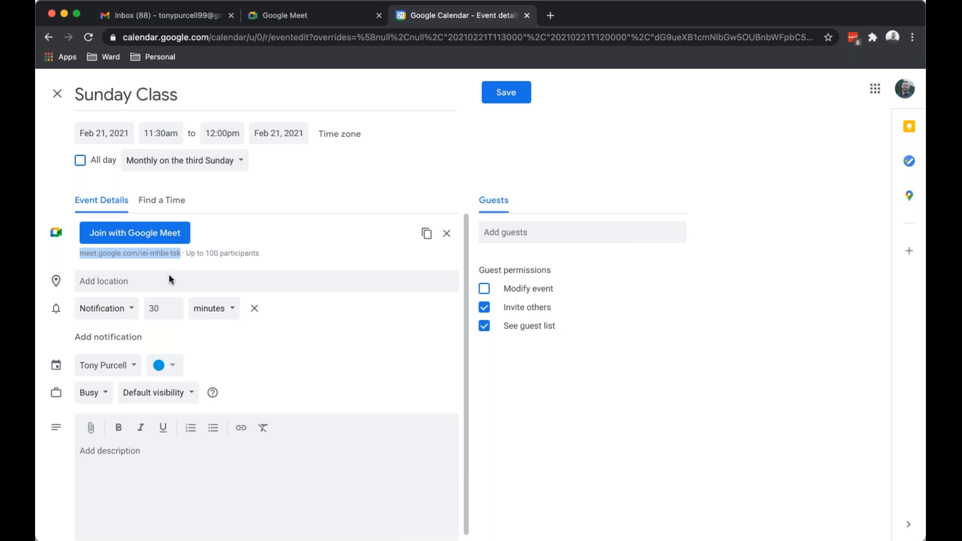
pyautogui.click(170, 276)
pyautogui.press('super+v')
pyautogui.click(215, 478)
pyautogui.press('super+v')
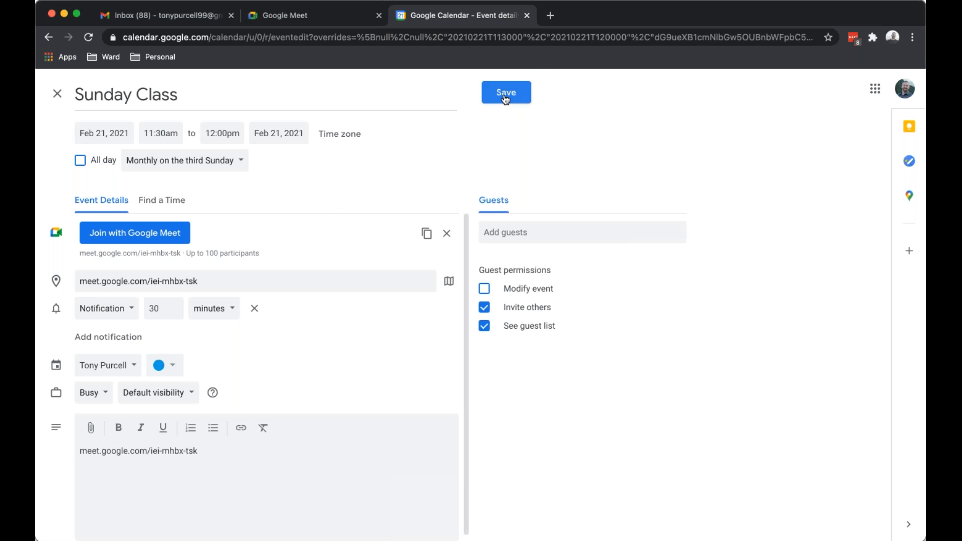
pyautogui.click(551, 15)
pyautogui.press('super+v')
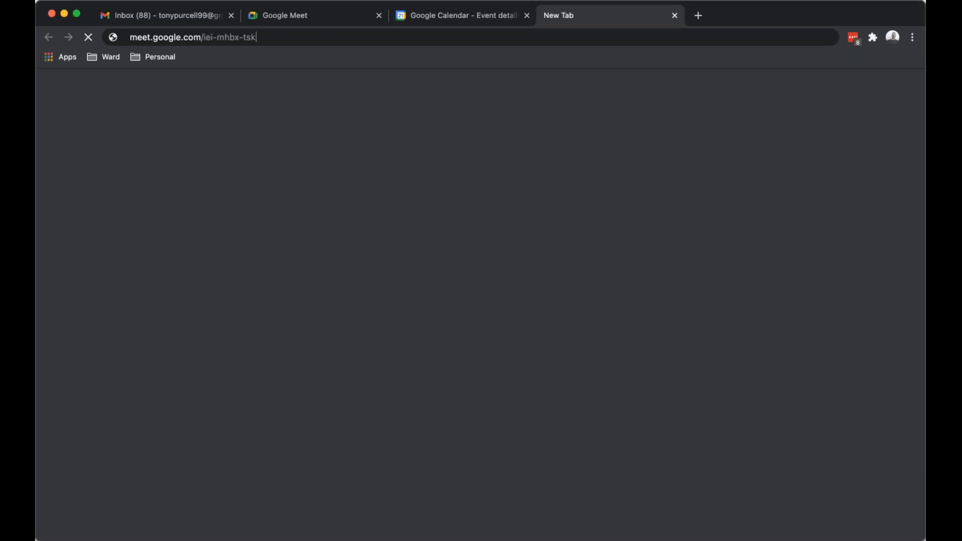
pyautogui.press('Return')
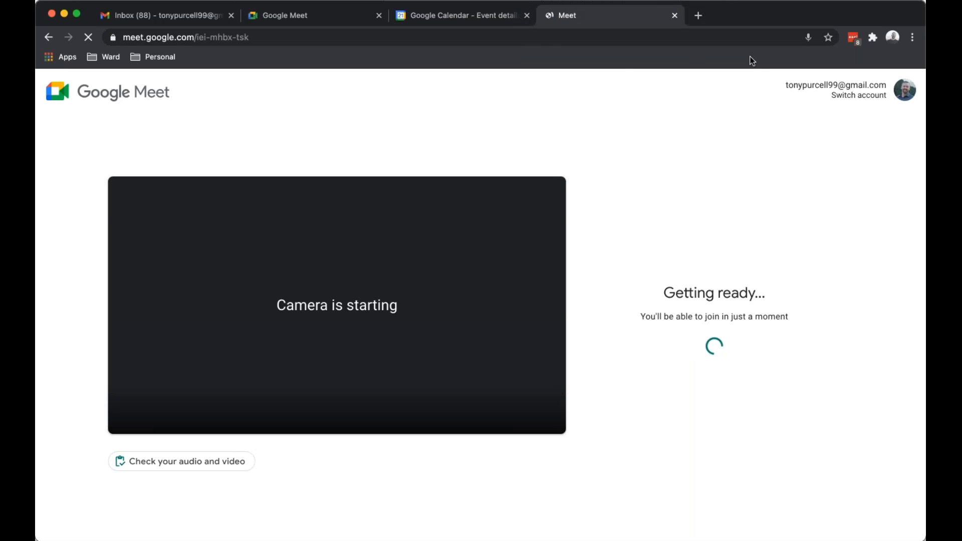
pyautogui.click(829, 37)
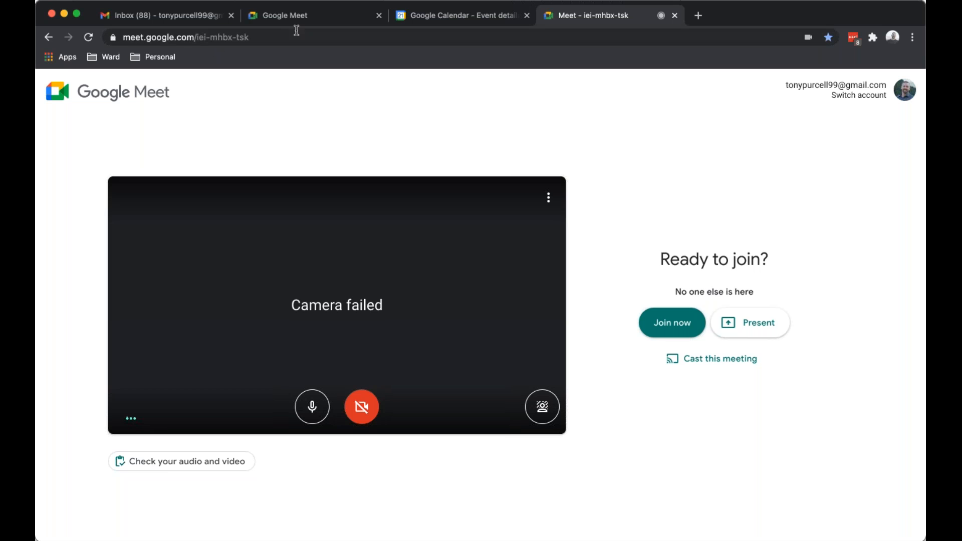
pyautogui.moveTo(252, 37); pyautogui.dragTo(122, 38)
pyautogui.press('super+c')
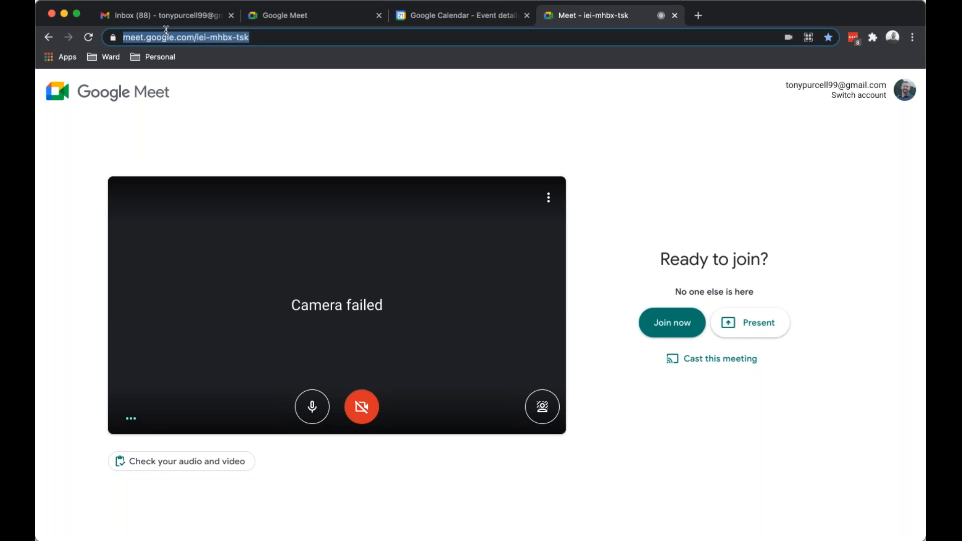
pyautogui.click(258, 37)
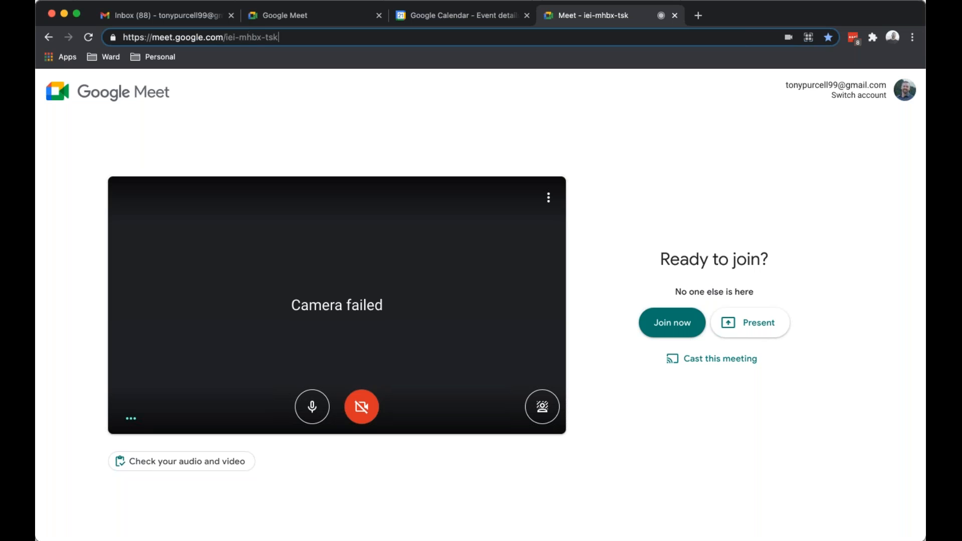
pyautogui.click(310, 16)
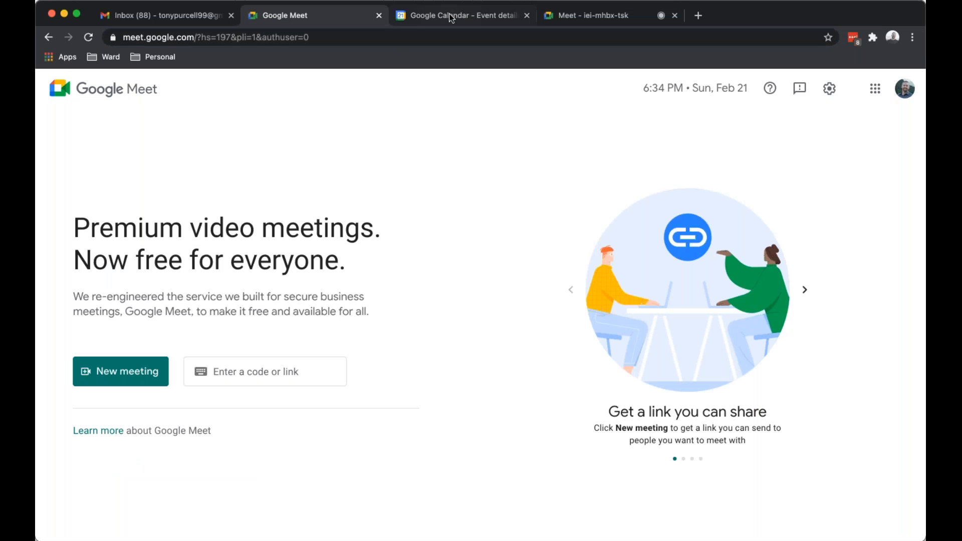
# Save the Sunday Class event, then jump to Sunday, March 7, 2021 in the mini calendar.
pyautogui.click(451, 15)
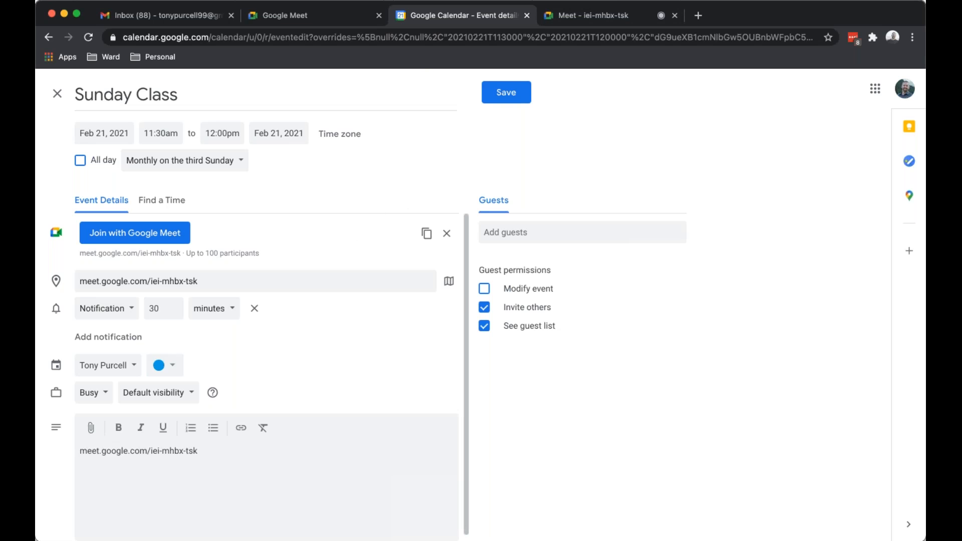
pyautogui.moveTo(200, 282); pyautogui.dragTo(151, 283)
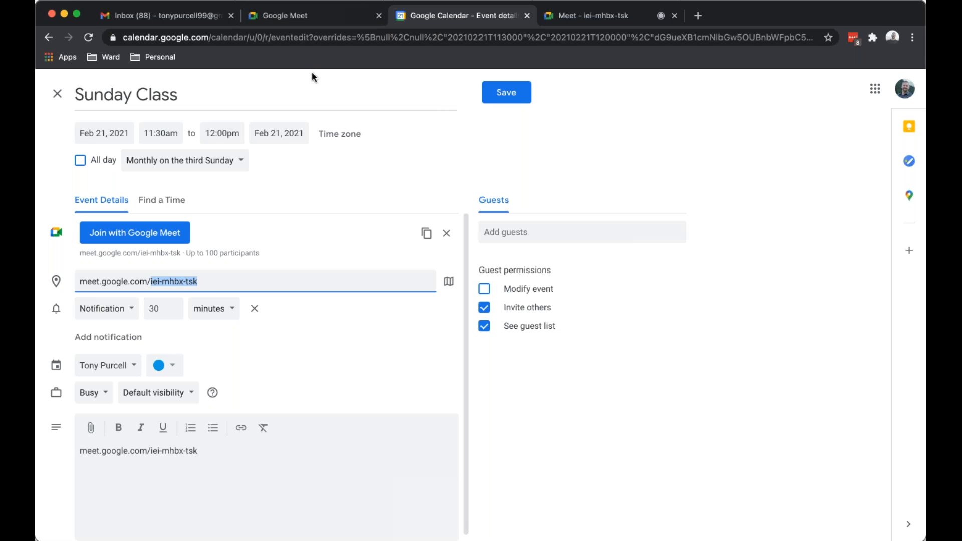
pyautogui.click(512, 95)
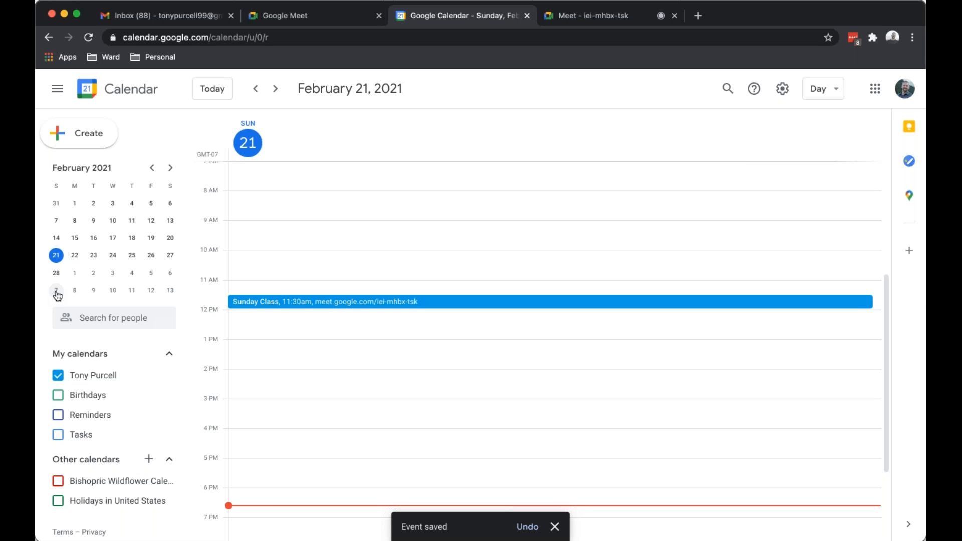
pyautogui.click(56, 292)
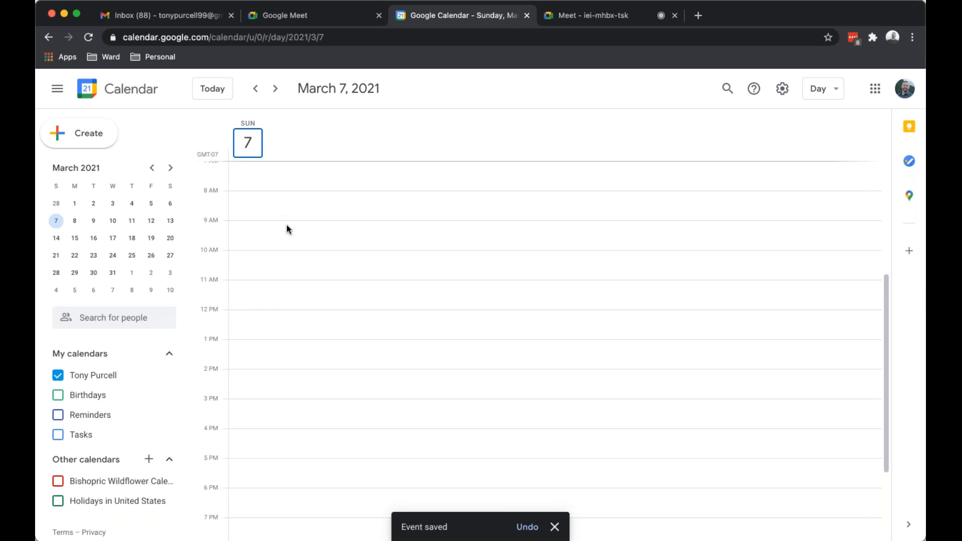
# Create a 'Sunday Class' event at 11:30 on March 7 repeating monthly on the first Sunday.
pyautogui.click(251, 299)
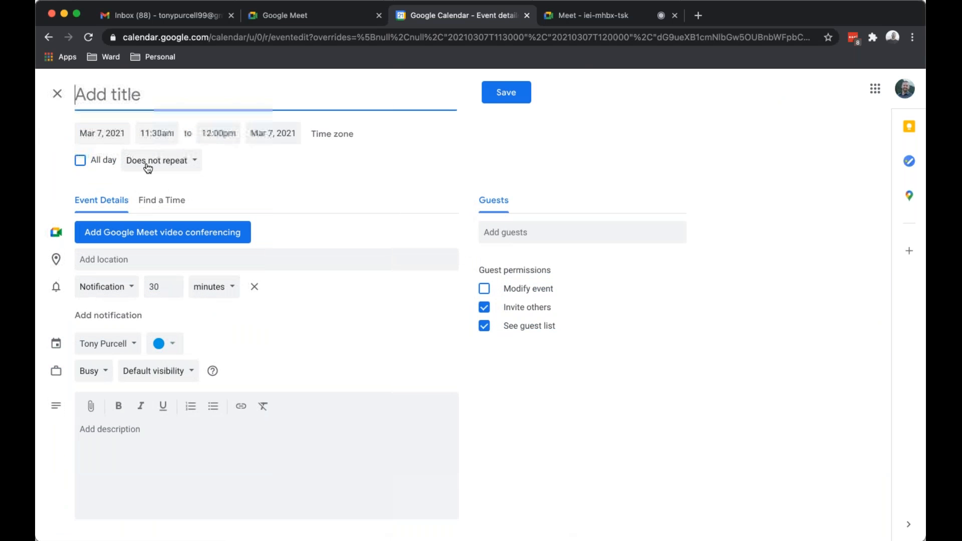
pyautogui.click(192, 161)
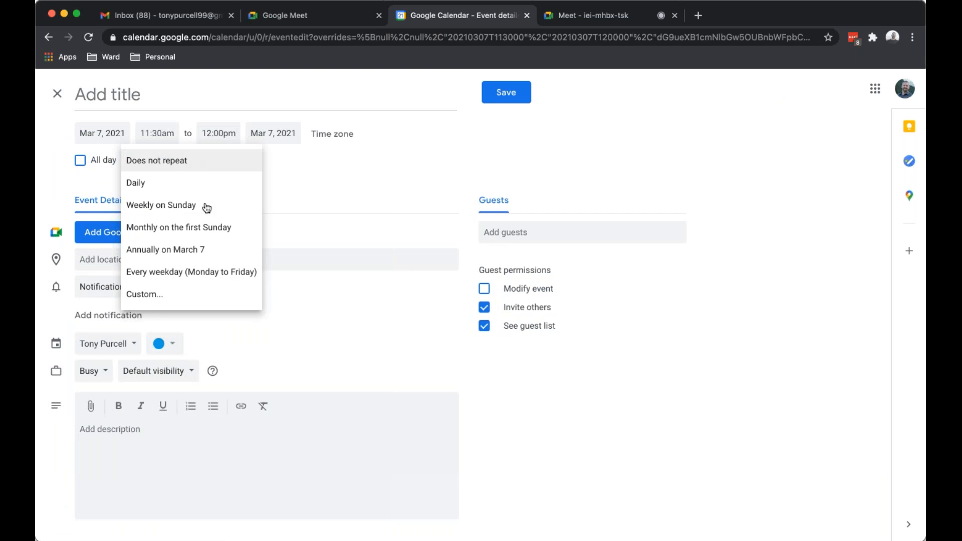
pyautogui.click(236, 231)
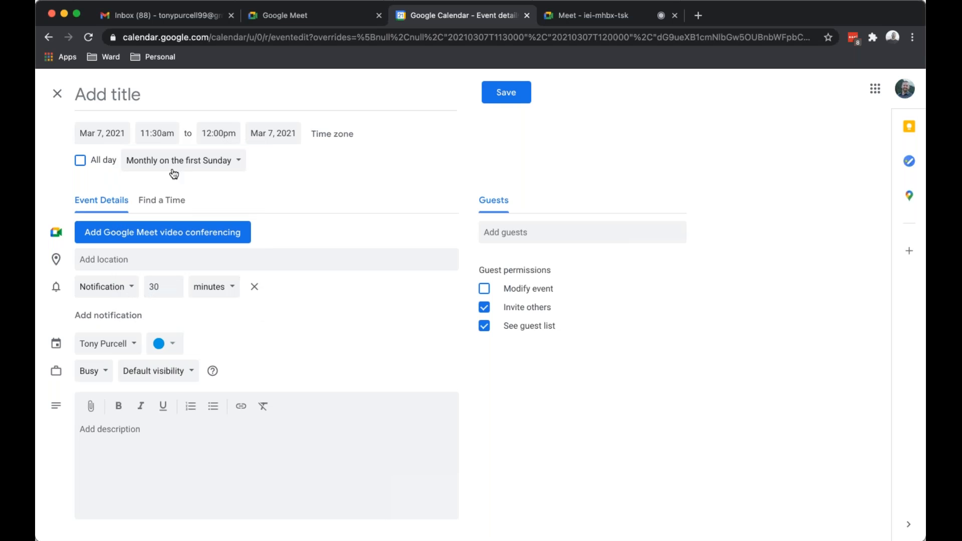
pyautogui.click(160, 93)
pyautogui.write('Sunday Class')
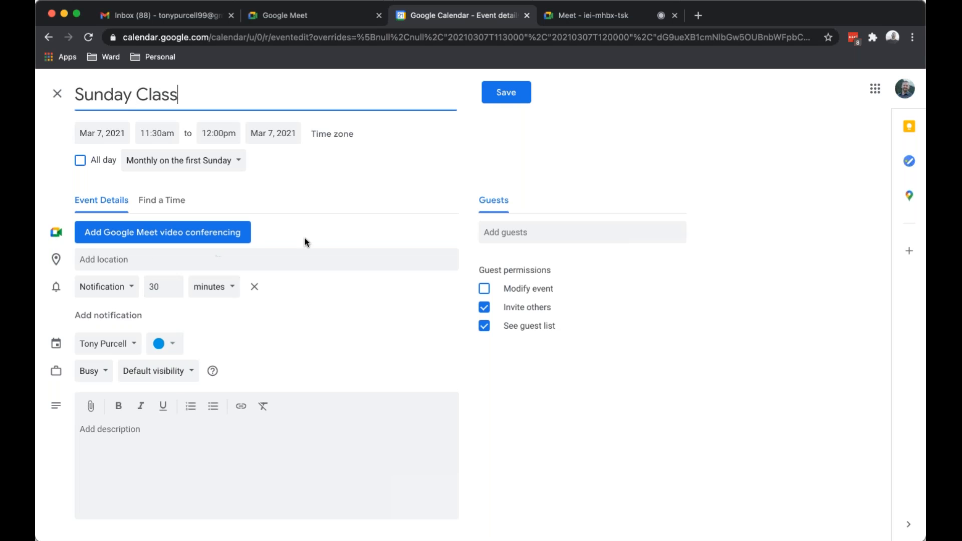
pyautogui.click(117, 258)
pyautogui.press('super+v')
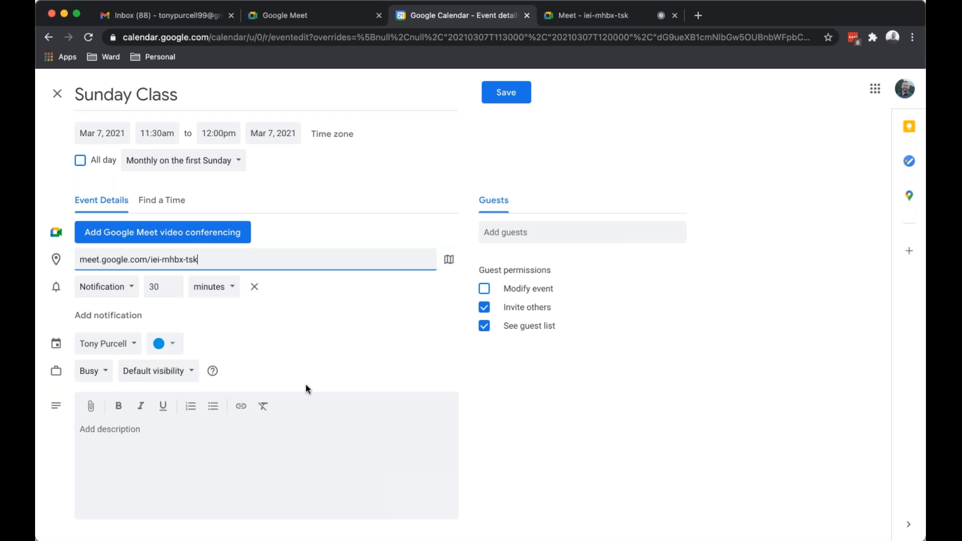
pyautogui.click(232, 454)
pyautogui.write('v')
pyautogui.press('BackSpace')
pyautogui.press('super+v')
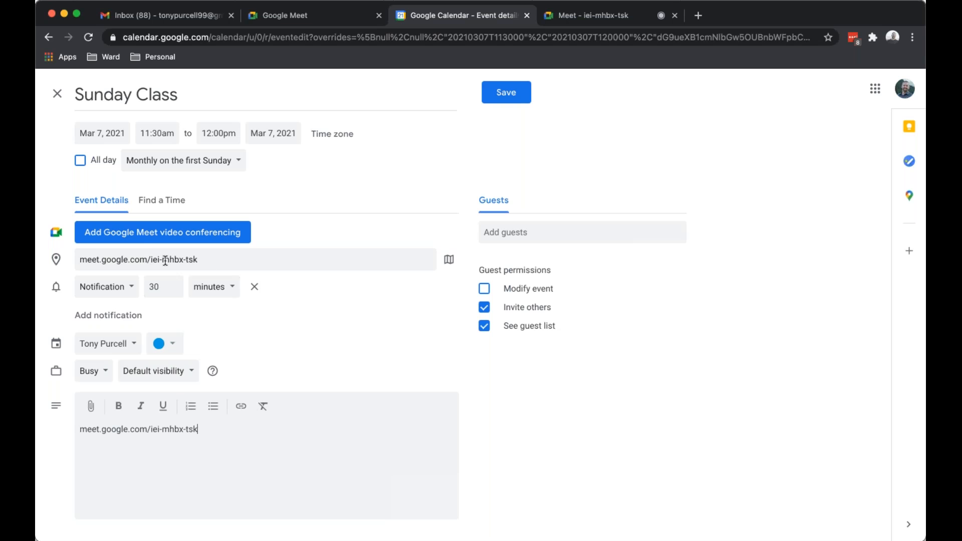
pyautogui.click(615, 16)
pyautogui.moveTo(282, 38); pyautogui.dragTo(121, 37)
pyautogui.click(437, 16)
pyautogui.click(507, 100)
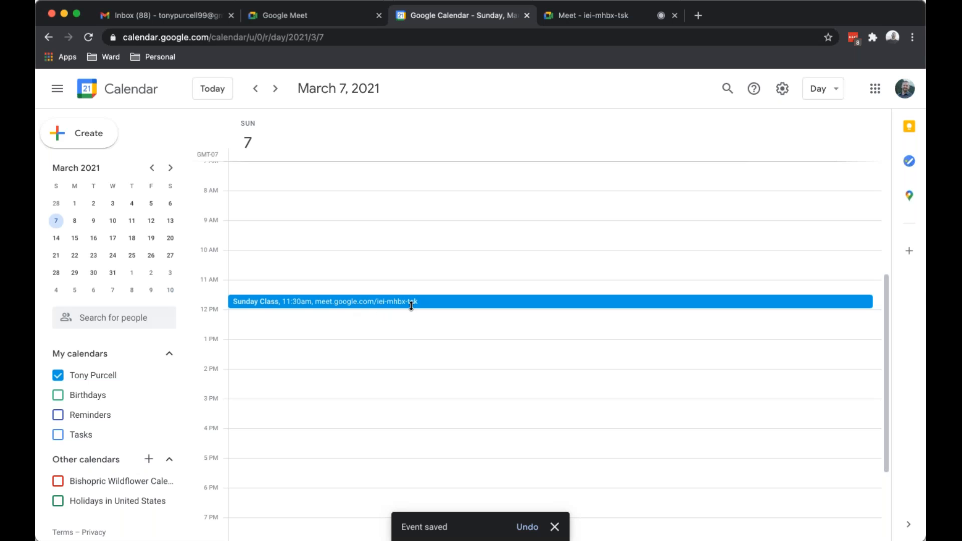
# Navigate back to Sunday, February 21, 2021 via February 28 in the mini calendar.
pyautogui.click(56, 203)
pyautogui.click(56, 256)
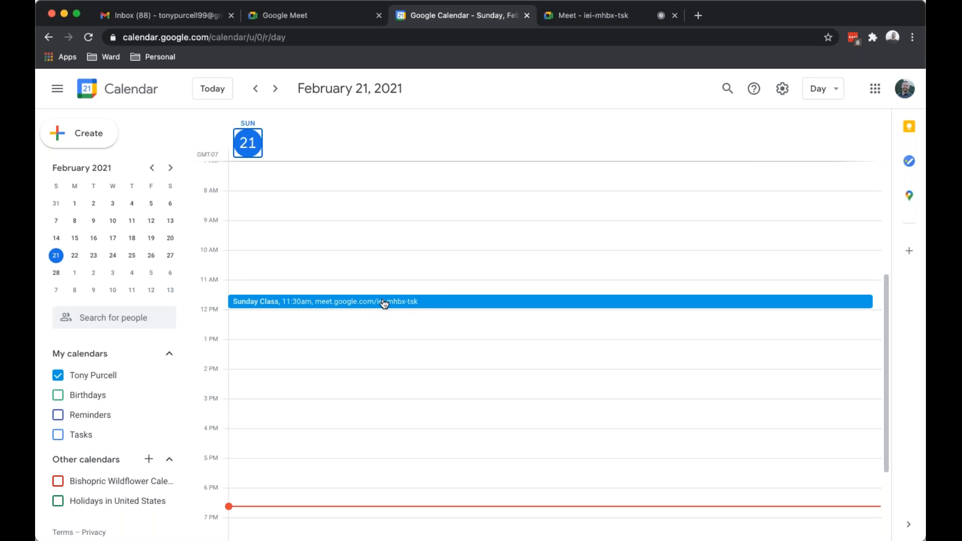
pyautogui.click(670, 18)
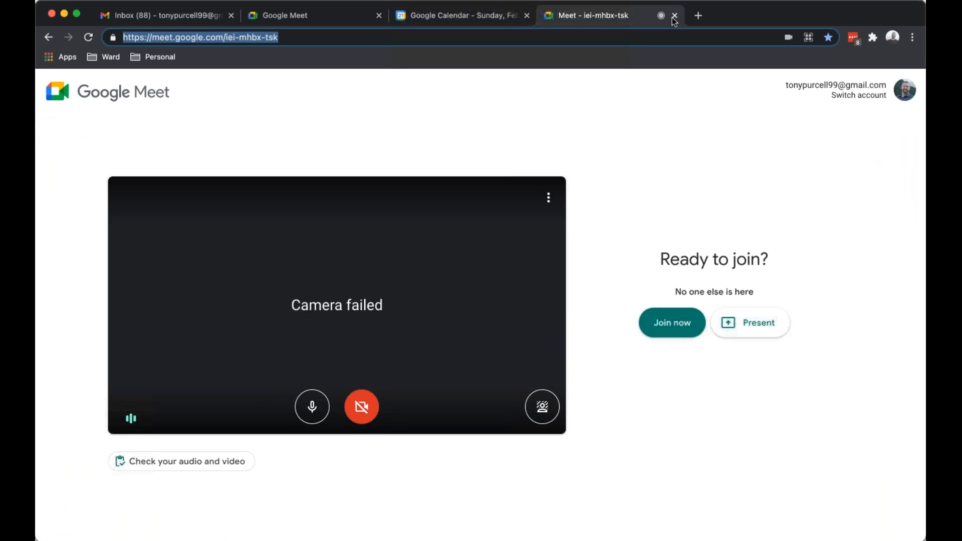
pyautogui.press('super+w')
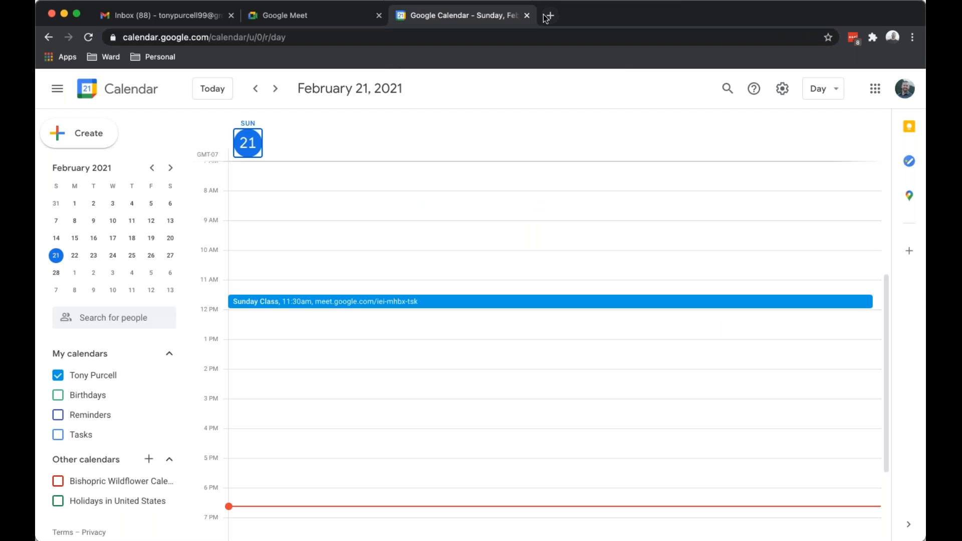
pyautogui.press('super+t')
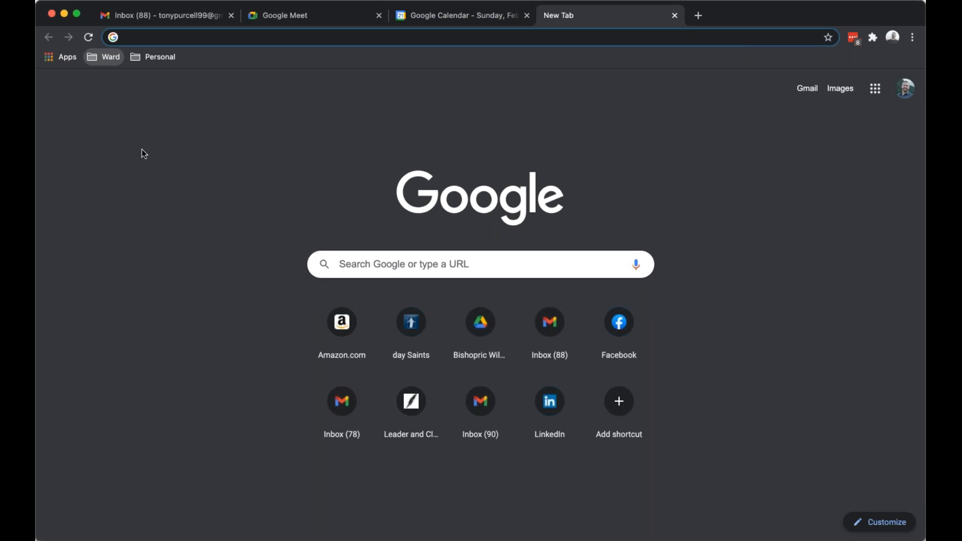
pyautogui.click(142, 149)
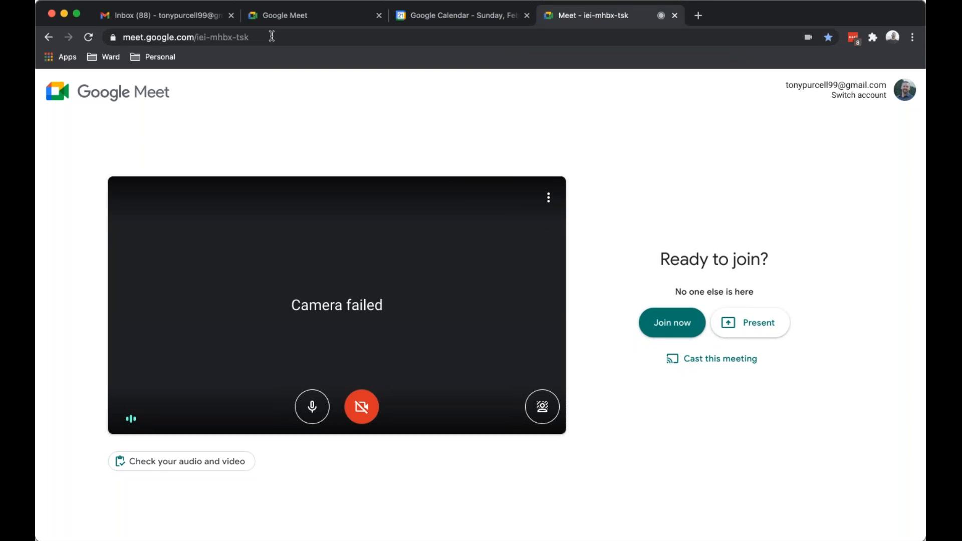
pyautogui.click(669, 326)
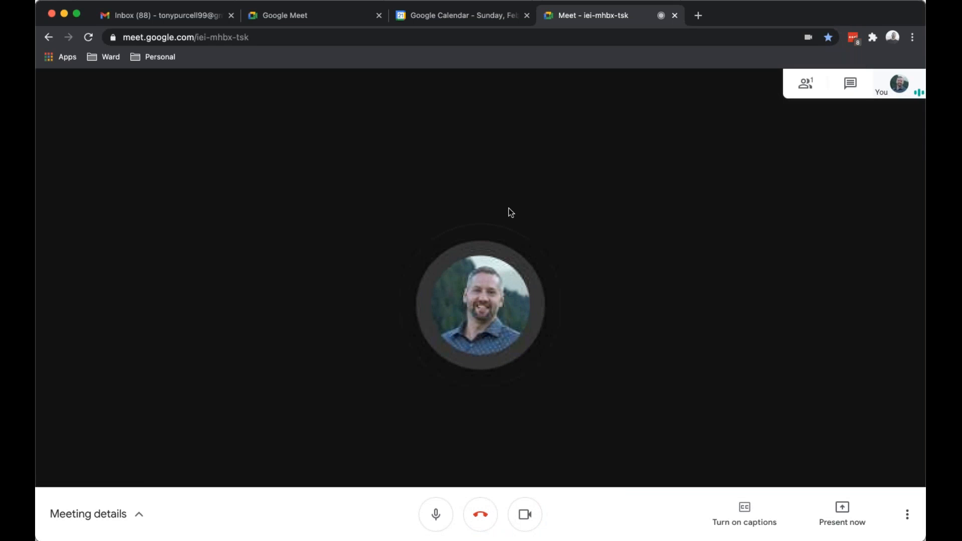
pyautogui.press('super+e')
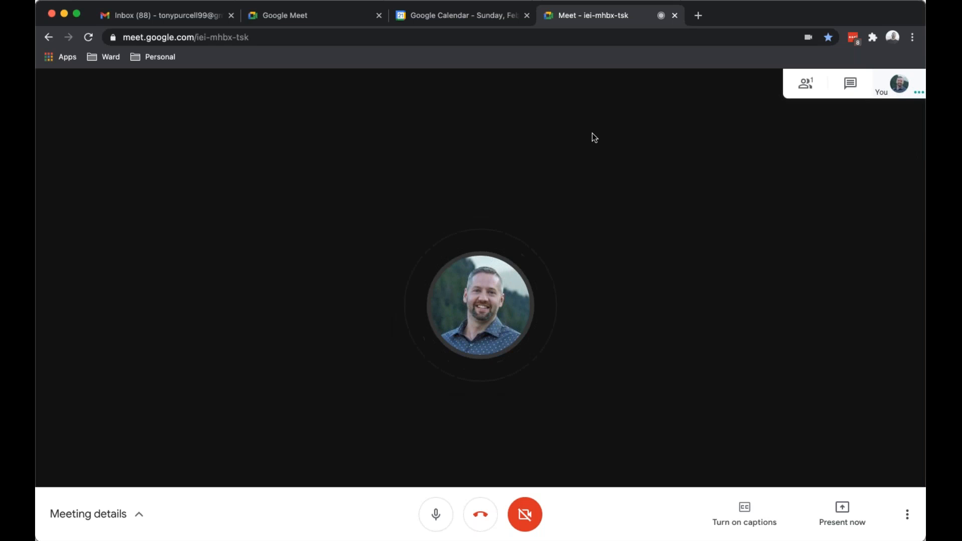
# Return to Google Calendar's February 21 view showing the 11:30am Sunday Class event.
pyautogui.click(445, 16)
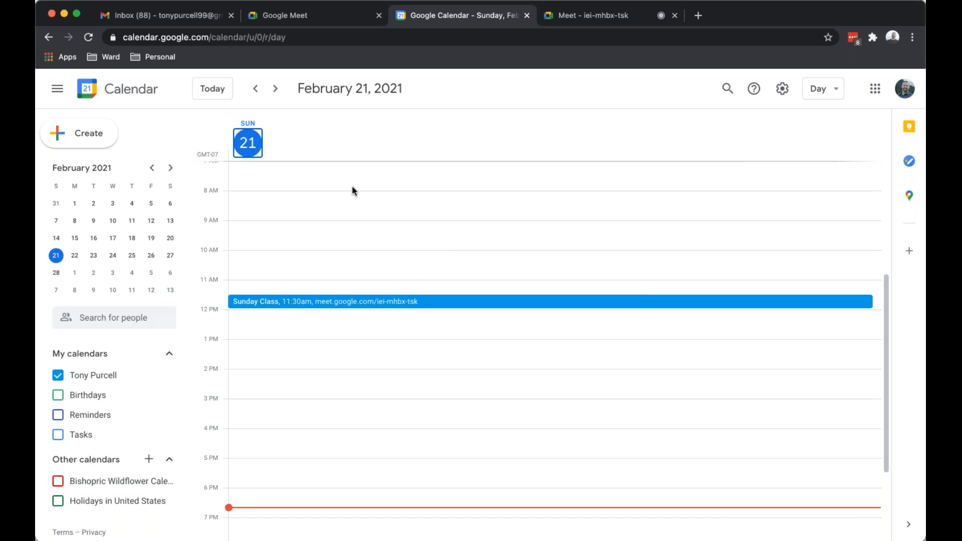
# Create a 6:30am event on February 7, 2021 repeating monthly on the first Sunday.
pyautogui.click(56, 221)
pyautogui.scroll(10, 294, 232)
pyautogui.click(414, 360)
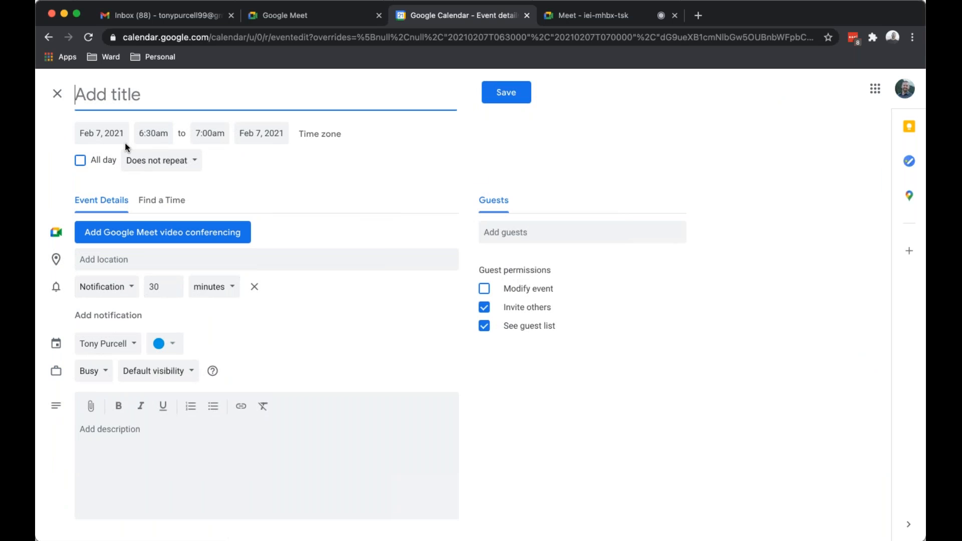
pyautogui.click(150, 161)
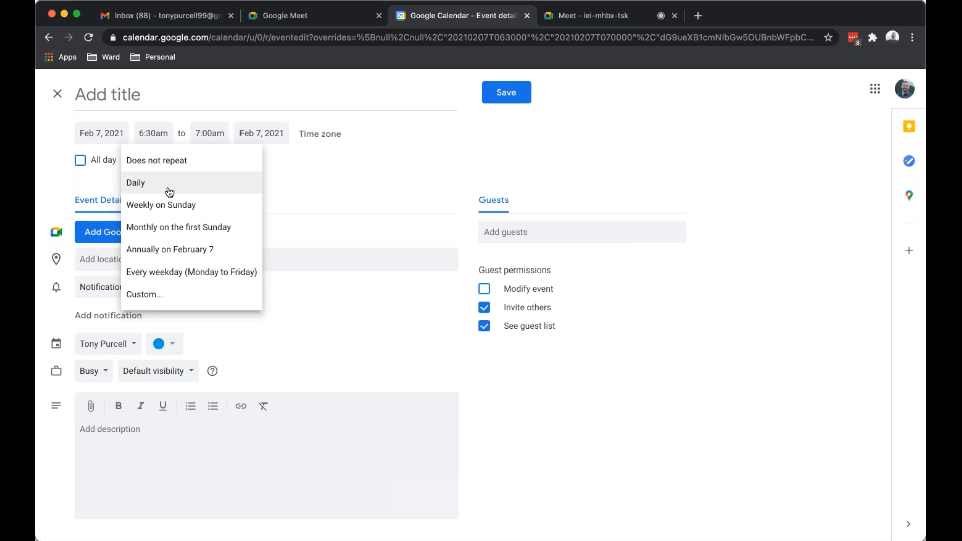
pyautogui.click(183, 232)
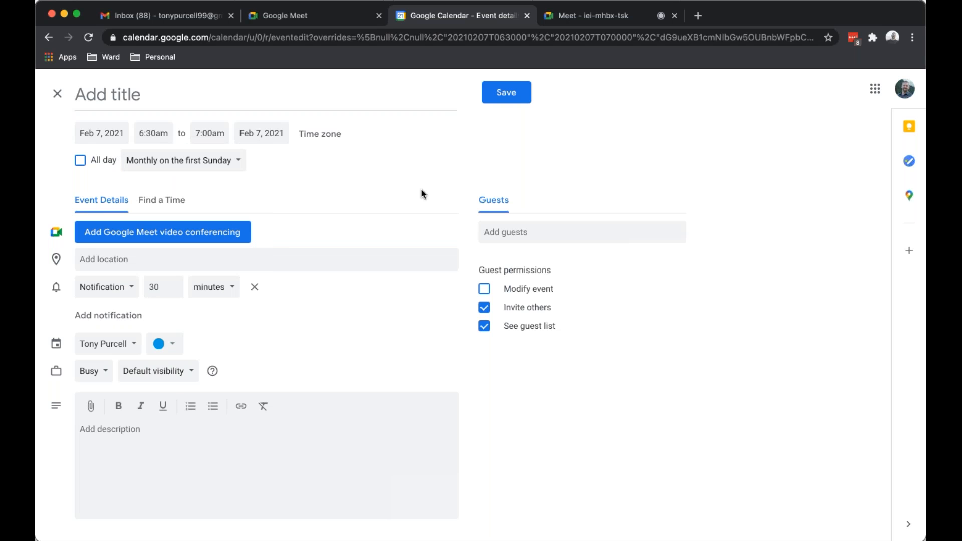
# Add Google Meet conferencing and paste its generated link into the Meet tab's address bar.
pyautogui.click(175, 232)
pyautogui.moveTo(179, 255); pyautogui.dragTo(79, 255)
pyautogui.press('super+c')
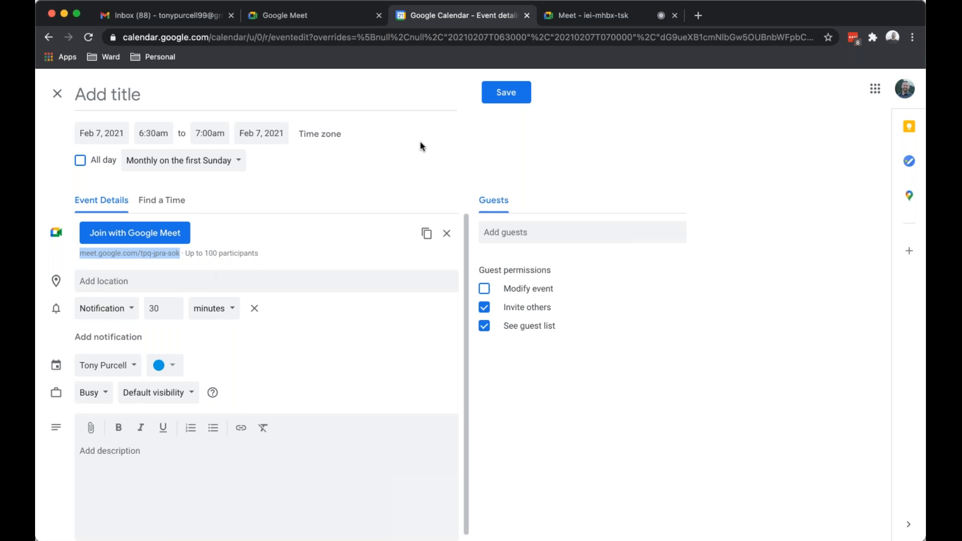
pyautogui.click(610, 14)
pyautogui.press('super+l')
pyautogui.press('super+v')
pyautogui.click(485, 19)
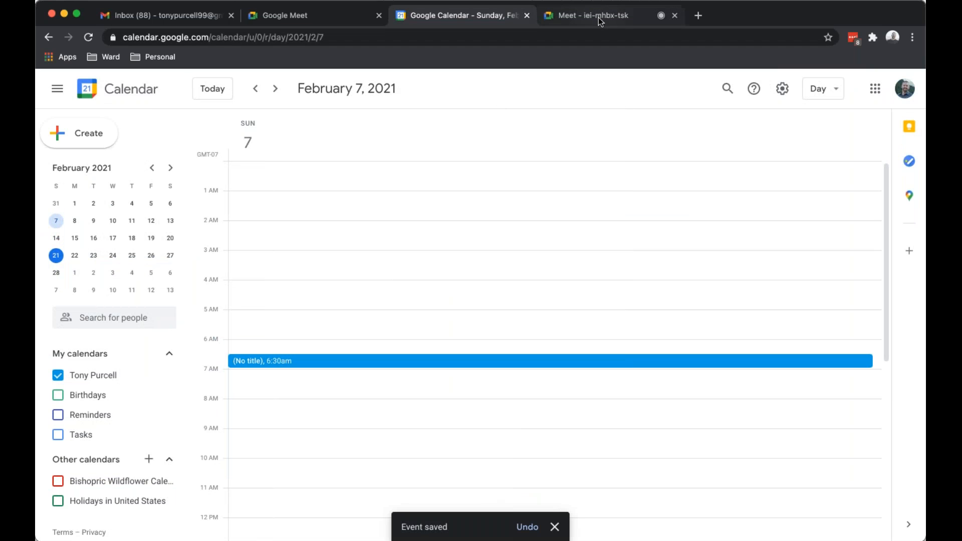
pyautogui.hotkey('ctrl', 'Tab')
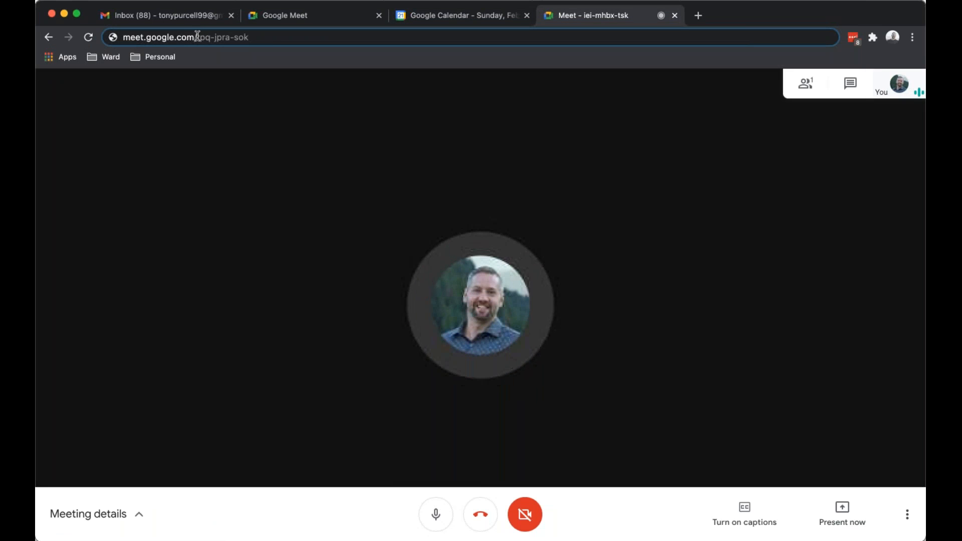
pyautogui.moveTo(197, 37); pyautogui.dragTo(249, 37)
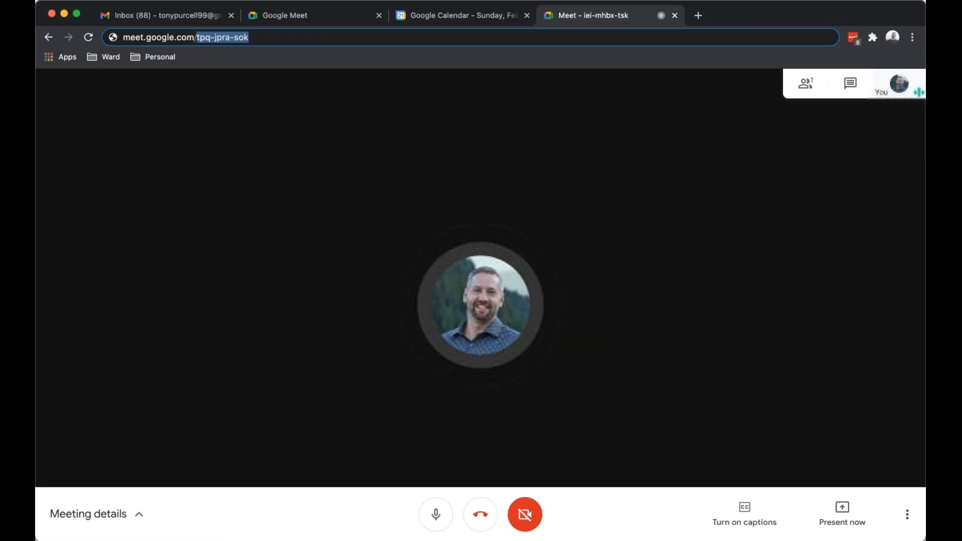
pyautogui.click(249, 37)
pyautogui.press('Return')
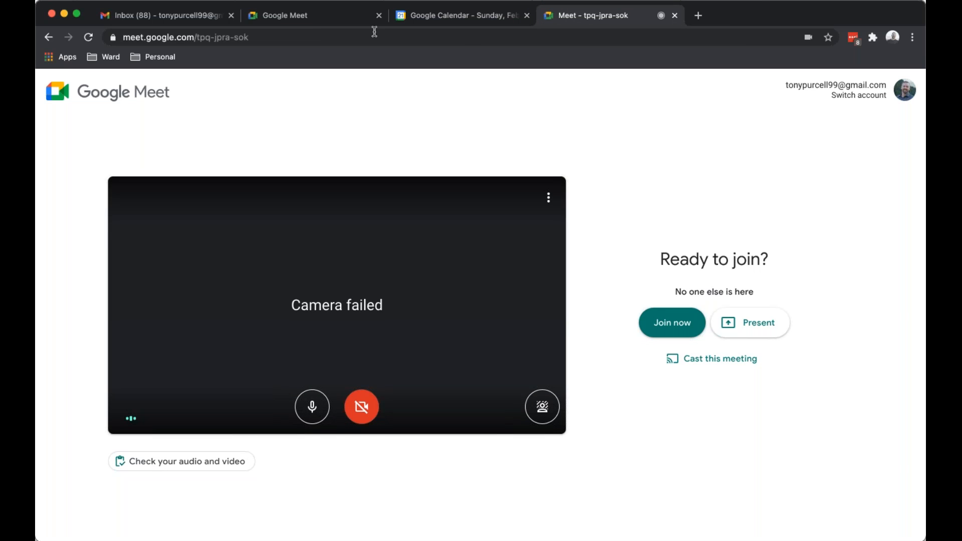
pyautogui.click(469, 17)
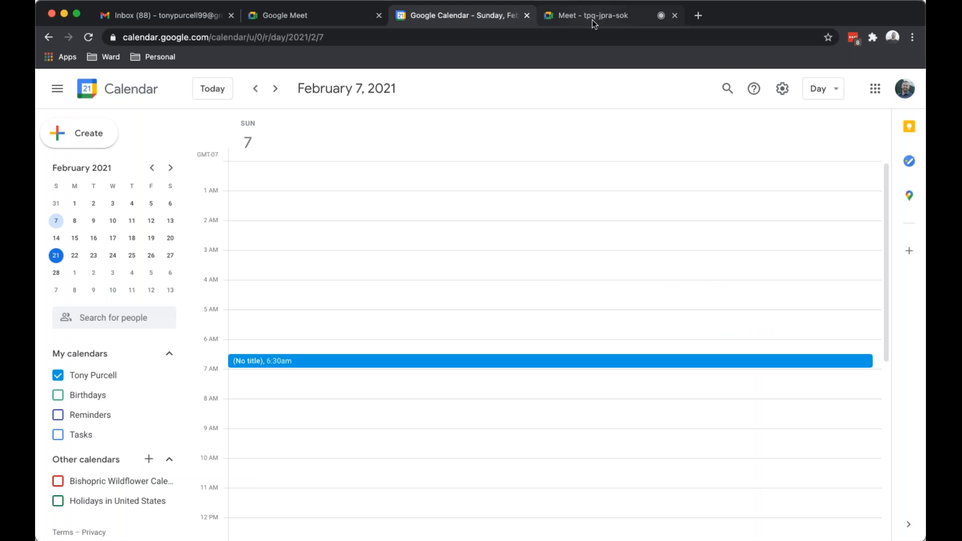